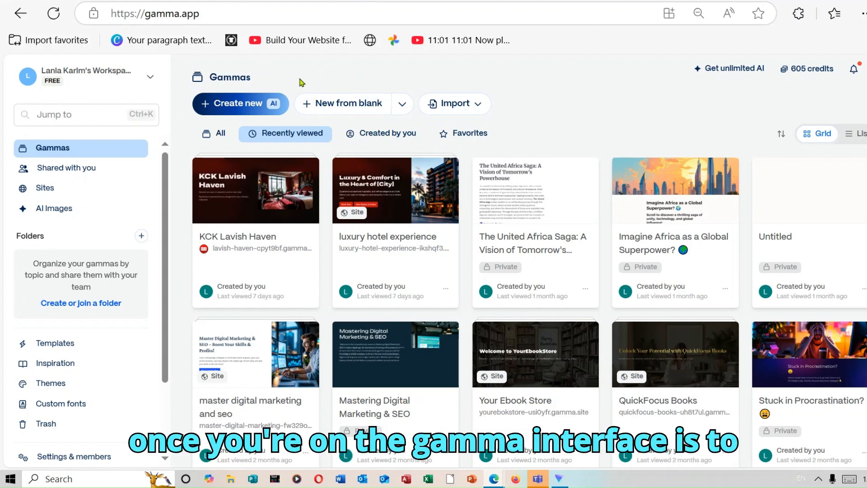
# Step: Start a new AI-generated Social project from a one-line prompt, keeping the length at 8 cards
pyautogui.click(246, 106)
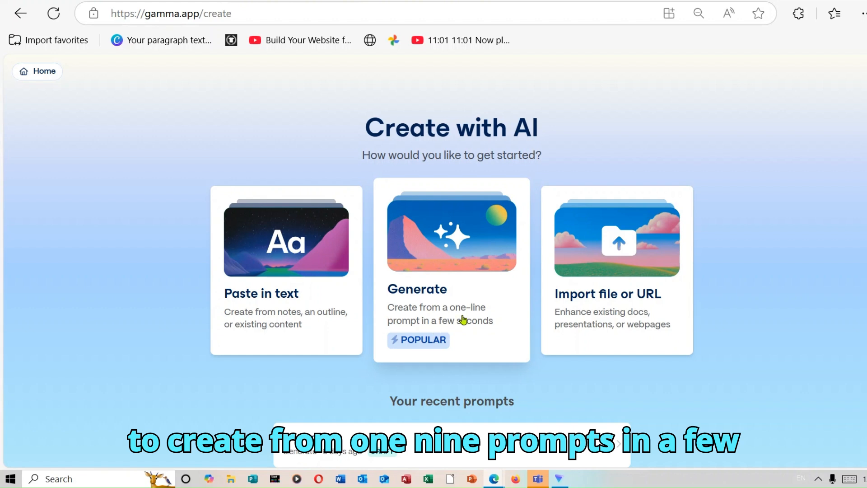
pyautogui.click(451, 242)
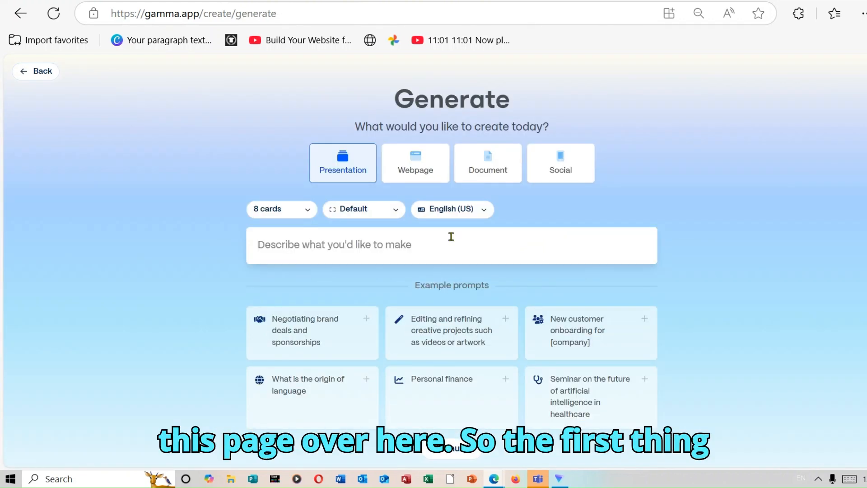
pyautogui.click(559, 168)
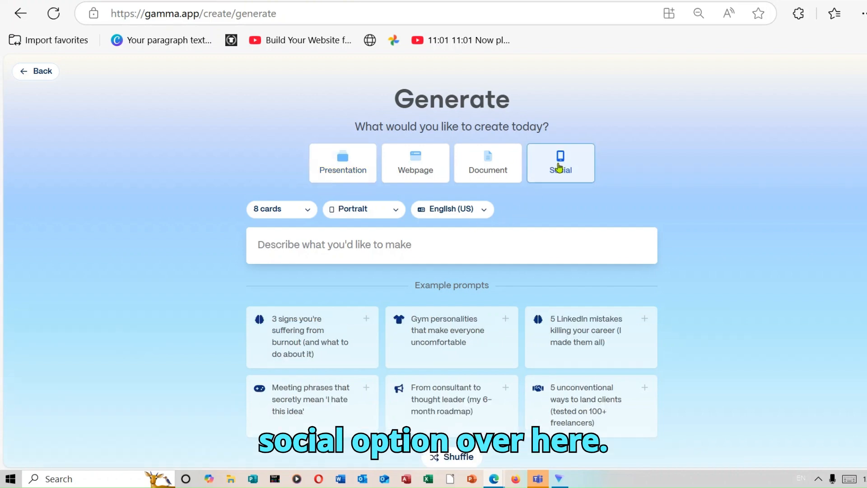
pyautogui.click(309, 210)
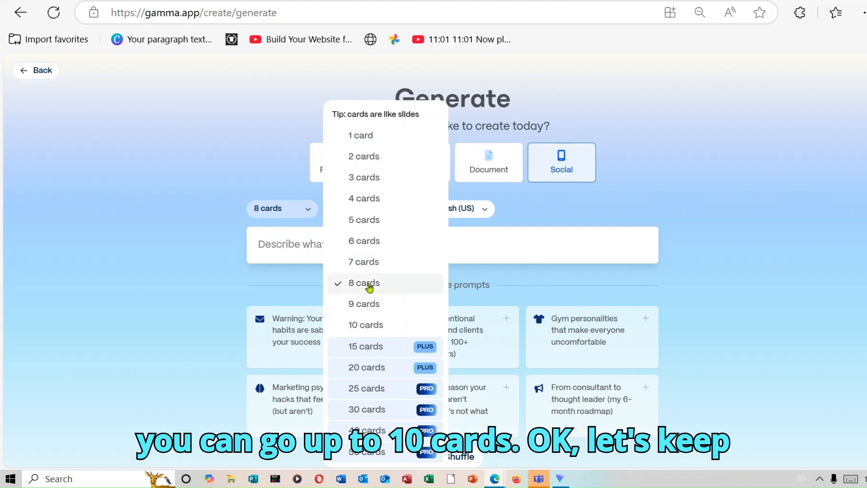
# Step: Paste the prompt "How to Stay Productive Every Day in 5 Steps" and generate its outline
pyautogui.click(306, 247)
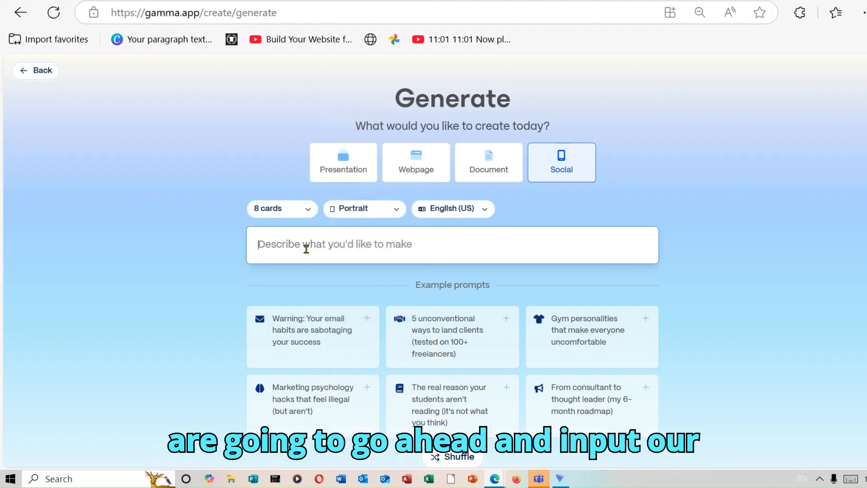
pyautogui.rightClick(307, 246)
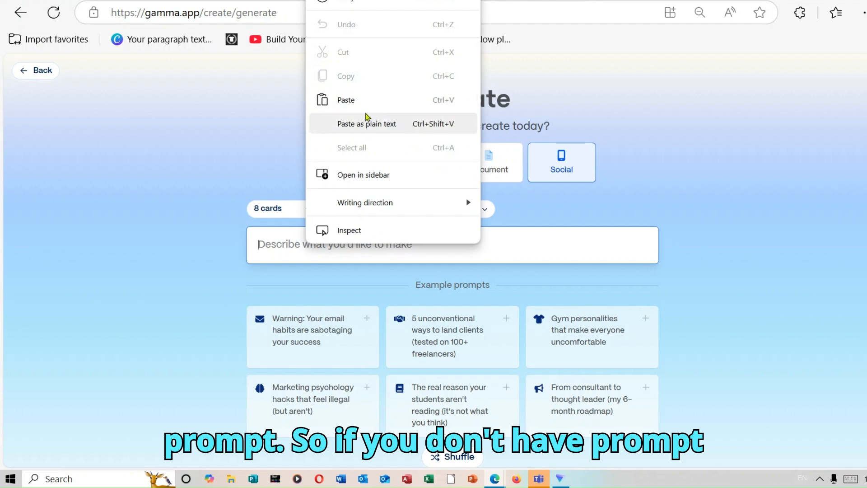
pyautogui.click(369, 105)
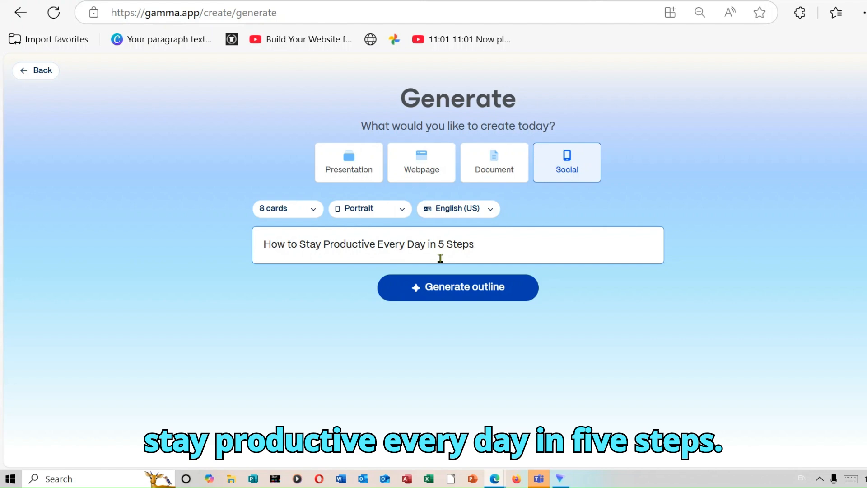
pyautogui.click(494, 291)
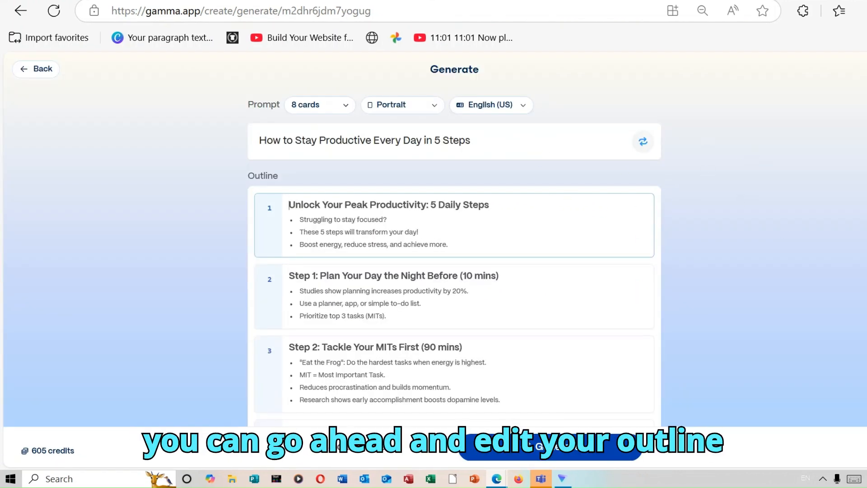
# Step: Add a blank card after the first outline card and delete it again
pyautogui.scroll(-2, 568, 139)
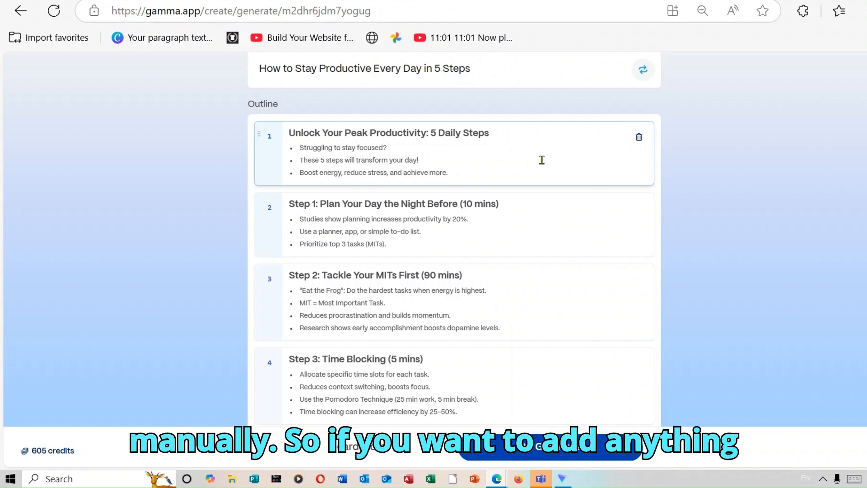
pyautogui.click(483, 180)
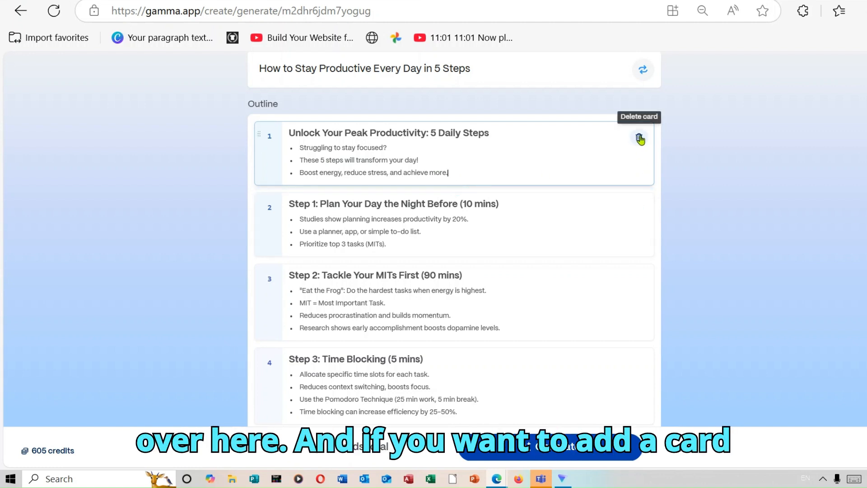
pyautogui.moveTo(454, 189)
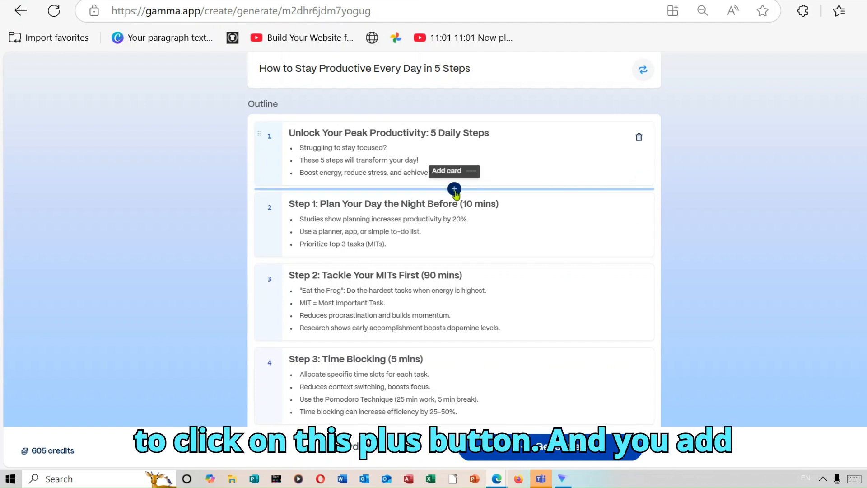
pyautogui.click(455, 190)
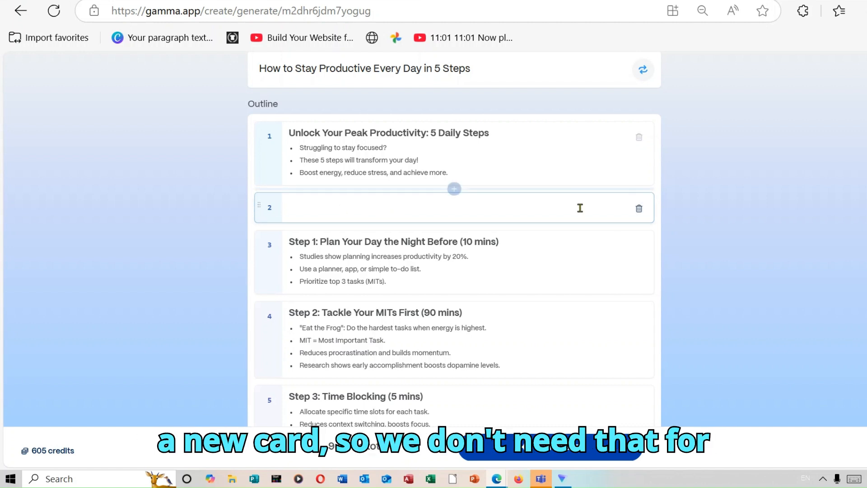
pyautogui.click(639, 208)
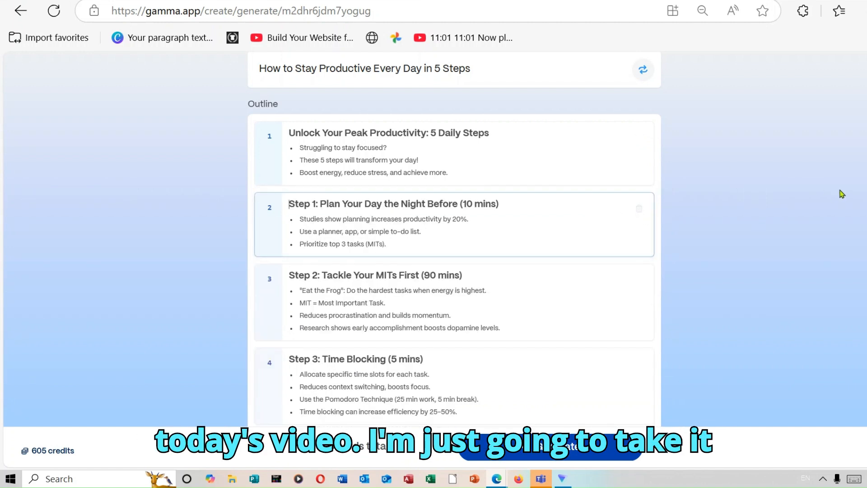
# Step: Open the full theme collection and confirm the suggested Terracotta theme
pyautogui.scroll(-15, 415, 188)
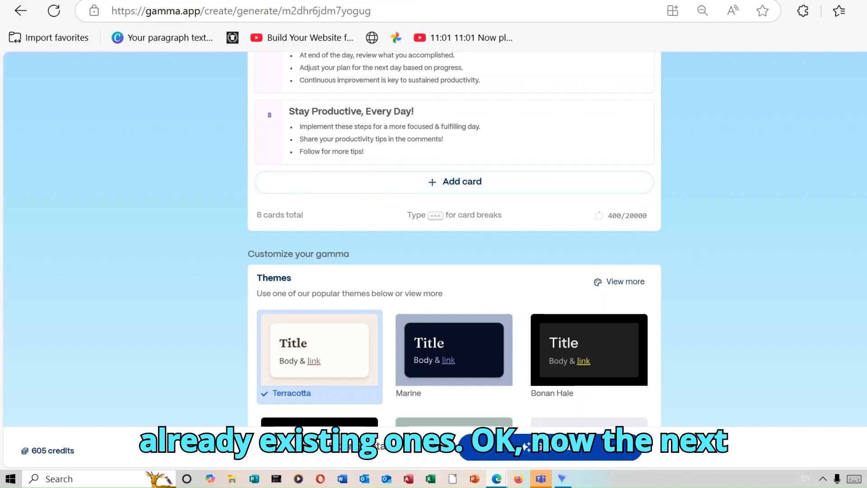
pyautogui.scroll(-3, 454, 238)
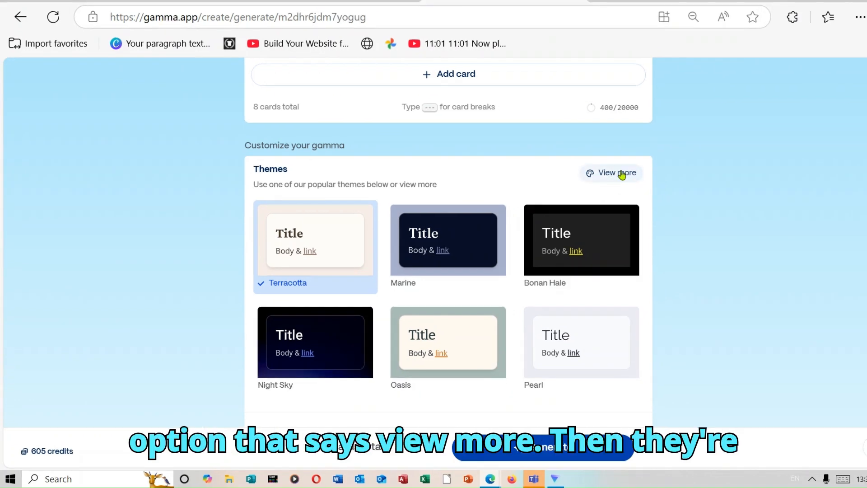
pyautogui.click(622, 175)
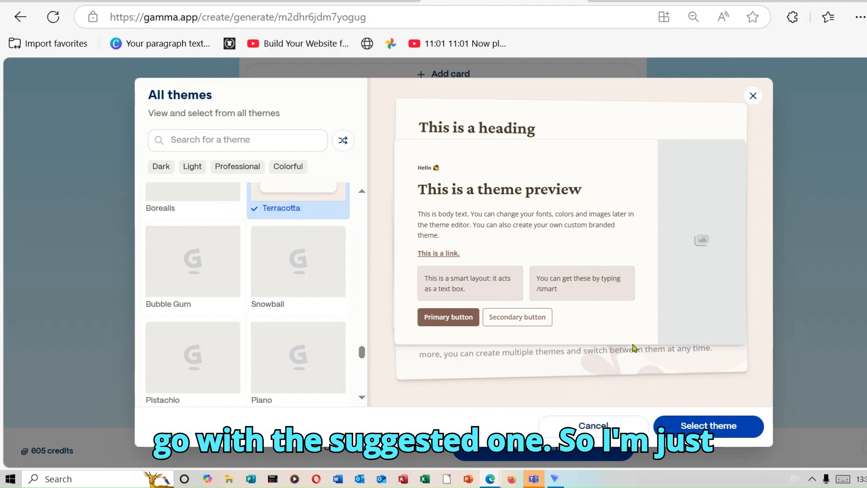
pyautogui.click(733, 429)
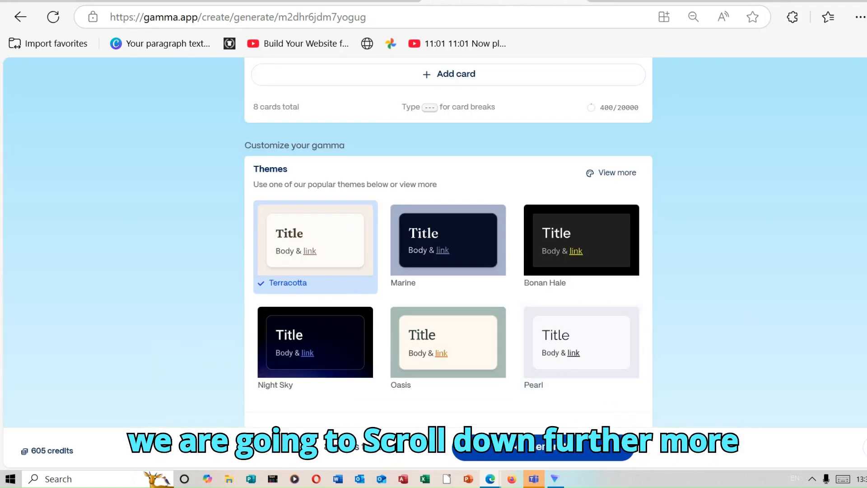
# Step: Choose AI images as the image source in the content settings
pyautogui.scroll(-7, 448, 246)
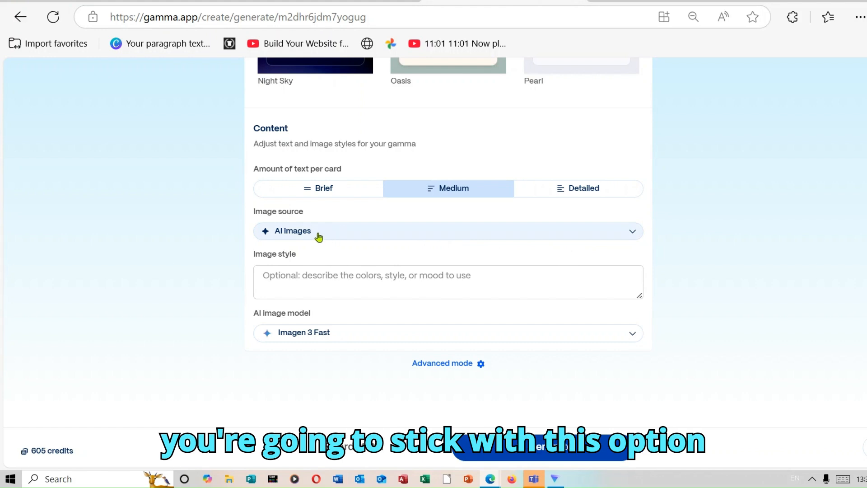
pyautogui.click(634, 232)
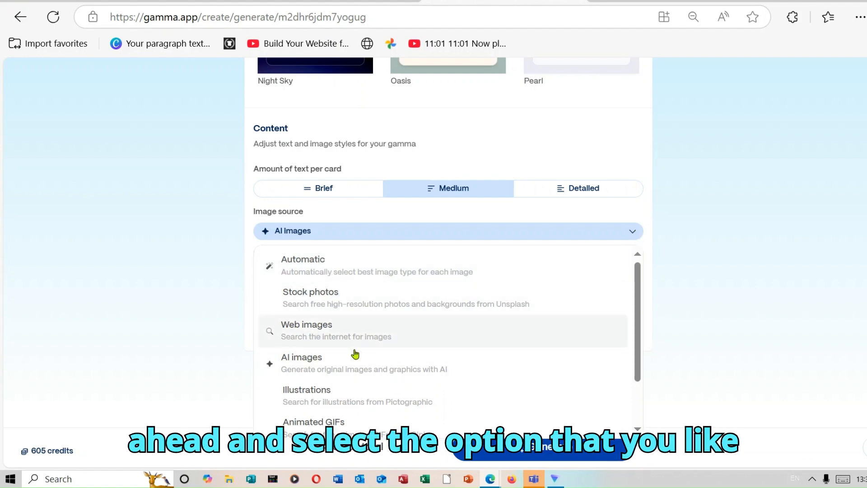
pyautogui.click(327, 366)
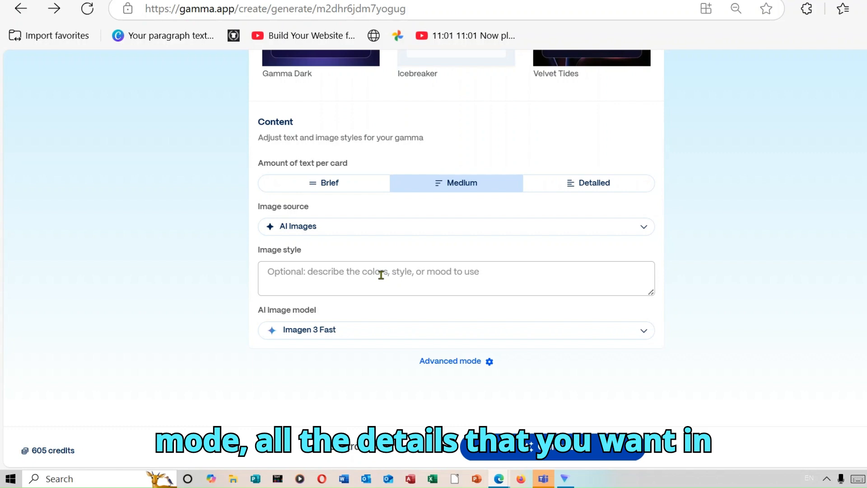
# Step: Switch to advanced mode and apply the suggested Creatives audience and Inspirational tone
pyautogui.click(468, 367)
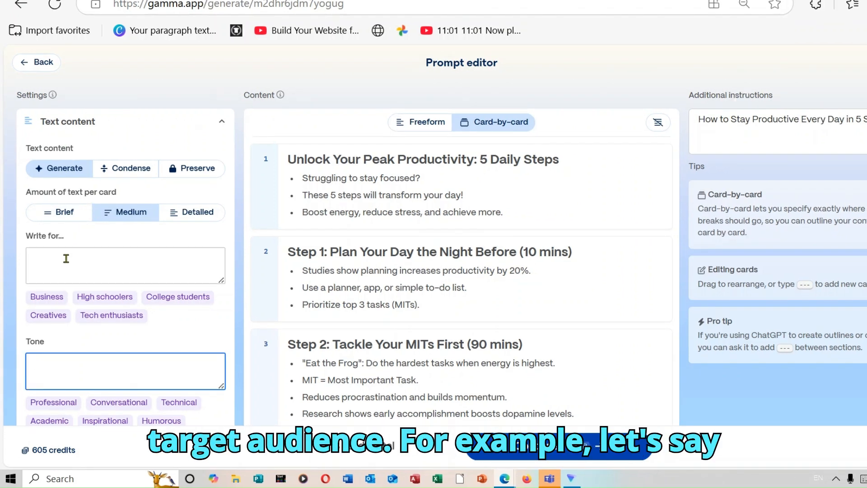
pyautogui.click(49, 316)
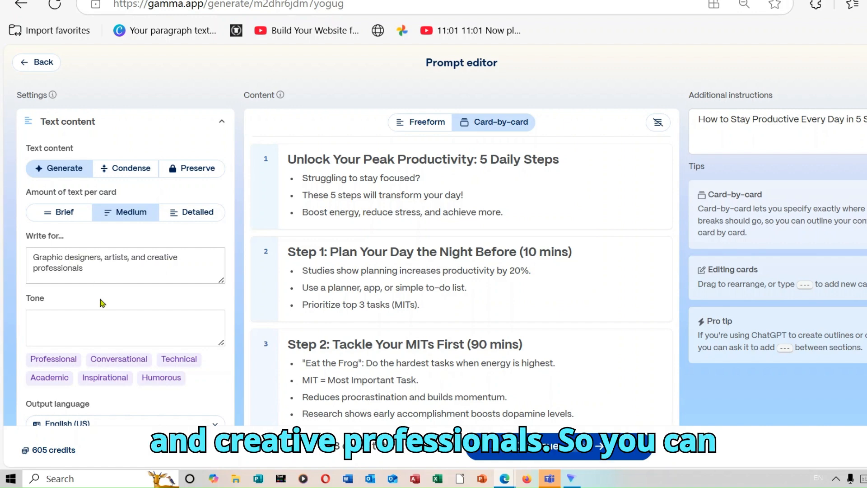
pyautogui.click(103, 380)
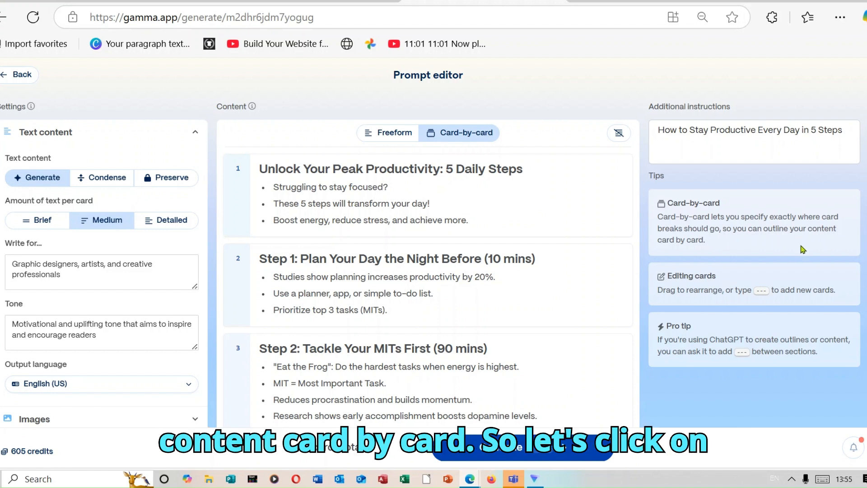
# Step: Try the Freeform content layout, return to Card-by-card, and generate the cards with the Terracotta theme
pyautogui.click(395, 135)
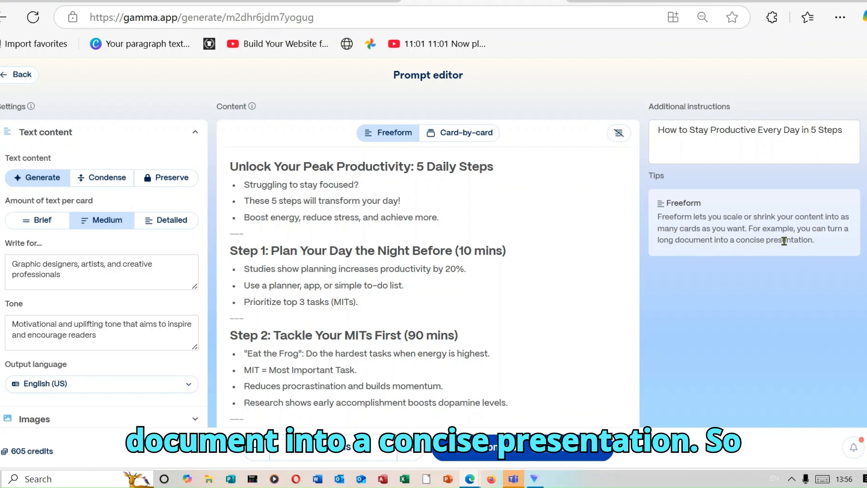
pyautogui.click(460, 133)
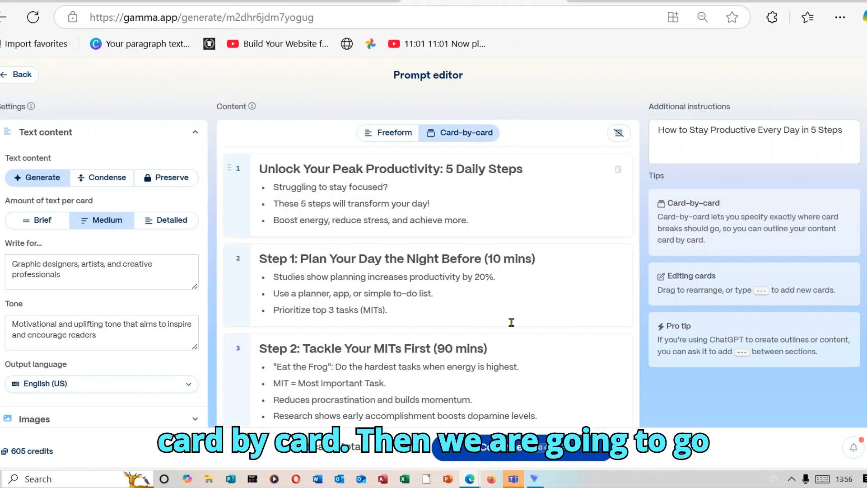
pyautogui.click(520, 452)
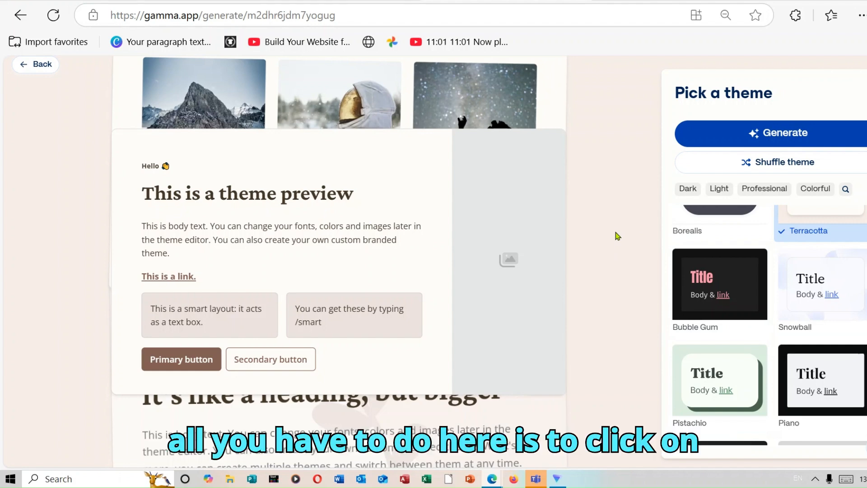
pyautogui.click(789, 131)
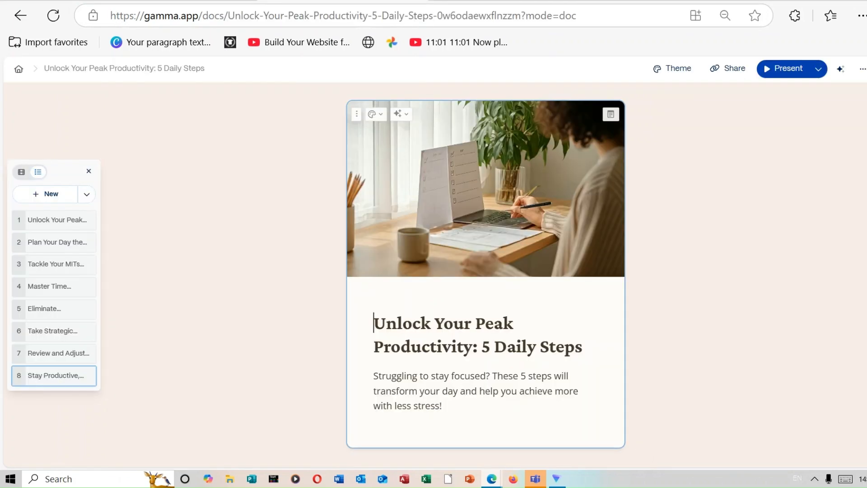
# Step: Review the text and images of all generated cards, ending back at the first card
pyautogui.scroll(-3, 485, 271)
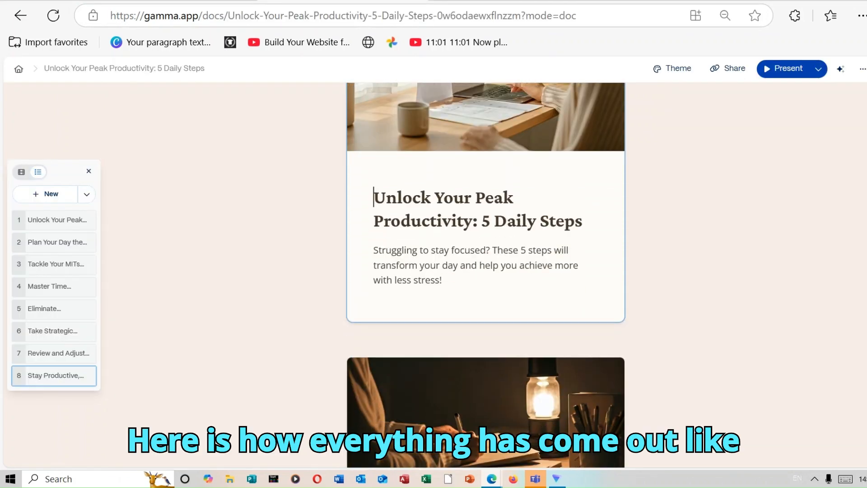
pyautogui.scroll(-10, 485, 271)
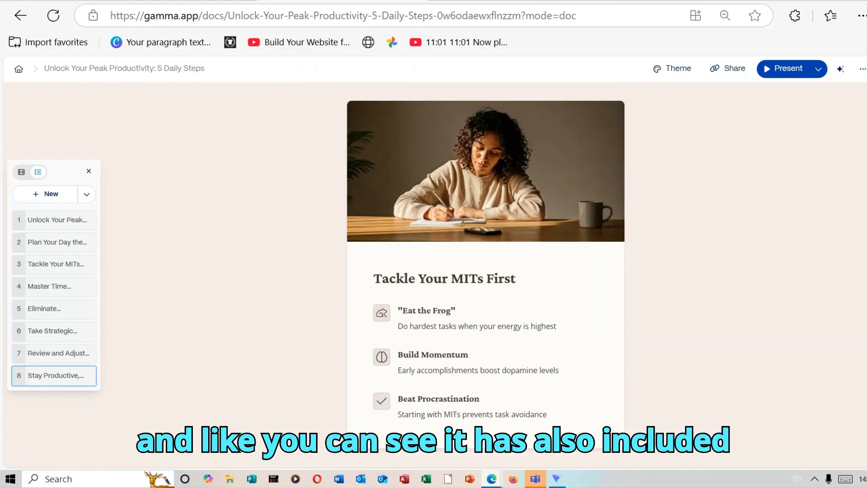
pyautogui.scroll(-10, 485, 271)
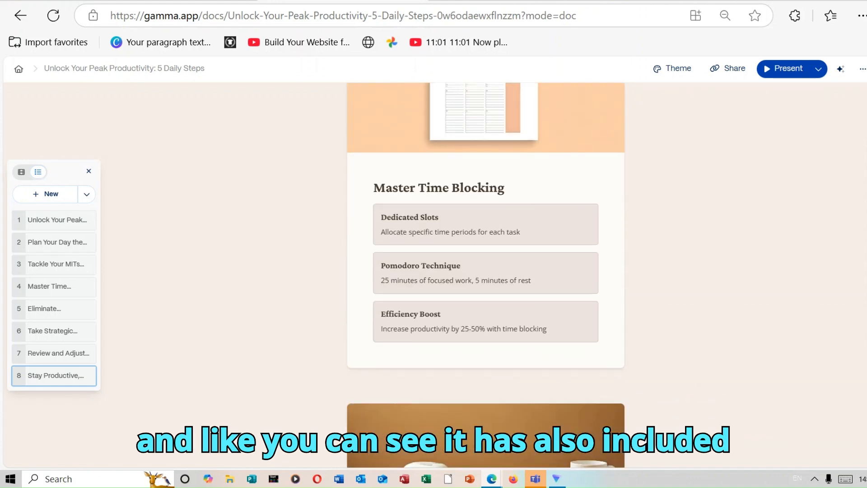
pyautogui.scroll(-1, 485, 271)
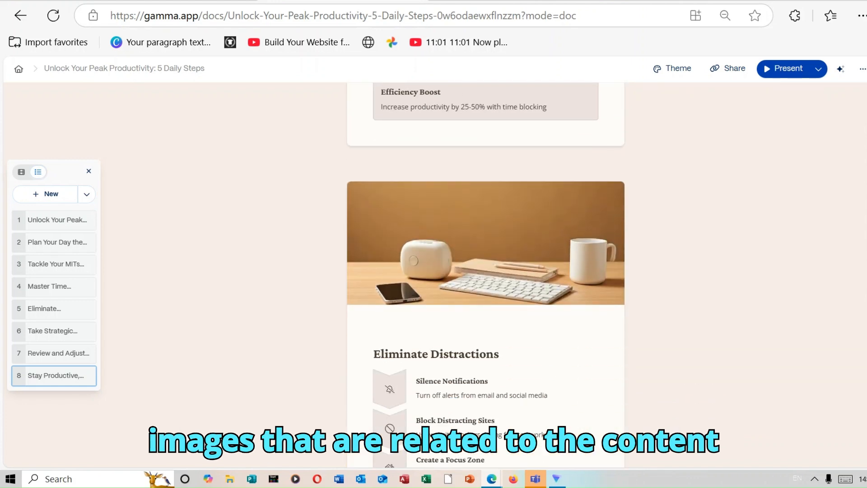
pyautogui.scroll(-10, 486, 275)
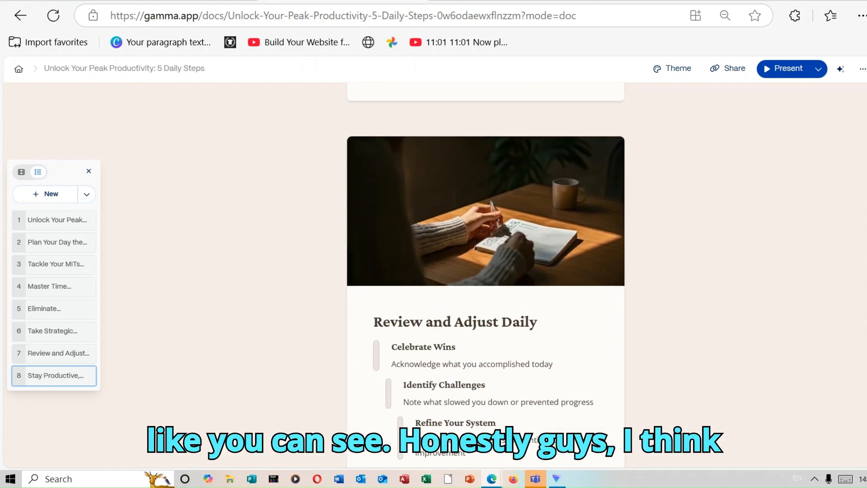
pyautogui.scroll(-3, 485, 276)
pyautogui.scroll(-5, 486, 276)
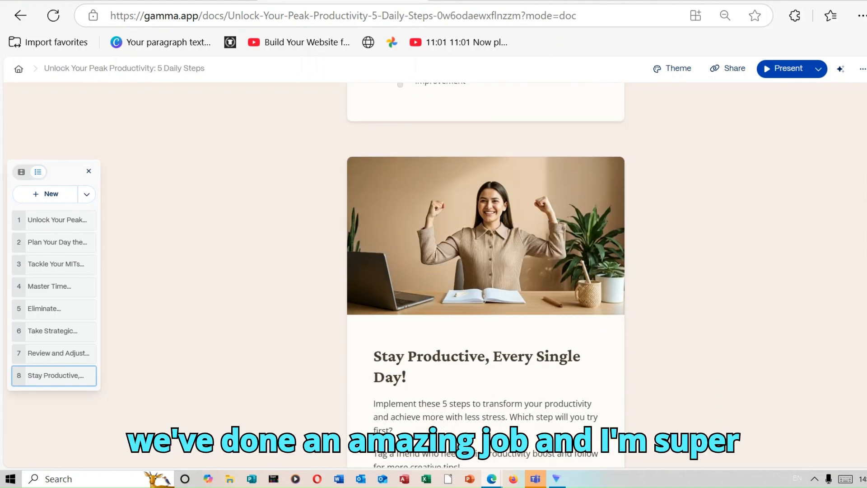
pyautogui.scroll(20, 485, 276)
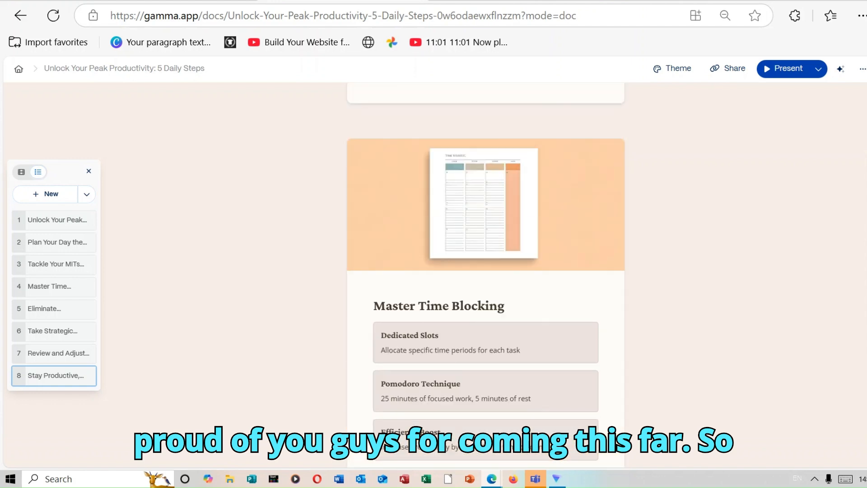
pyautogui.scroll(4, 485, 275)
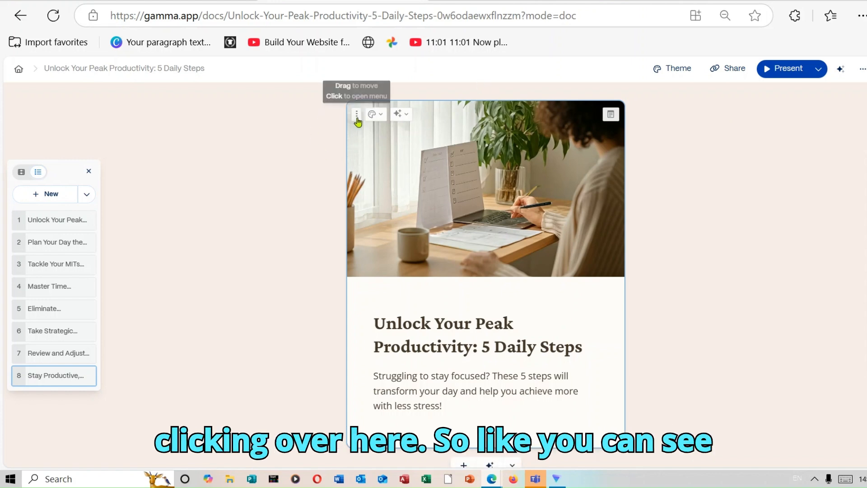
# Step: Use AI editing on the first card to improve its writing and make its text longer
pyautogui.click(400, 114)
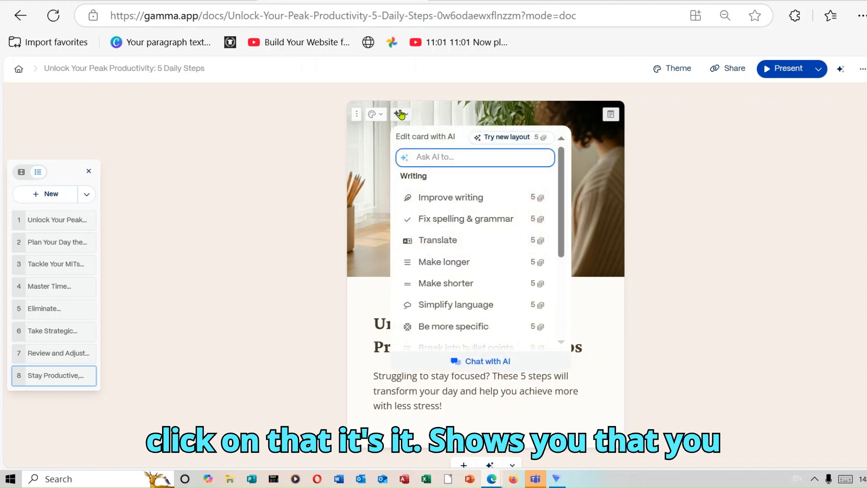
pyautogui.click(450, 198)
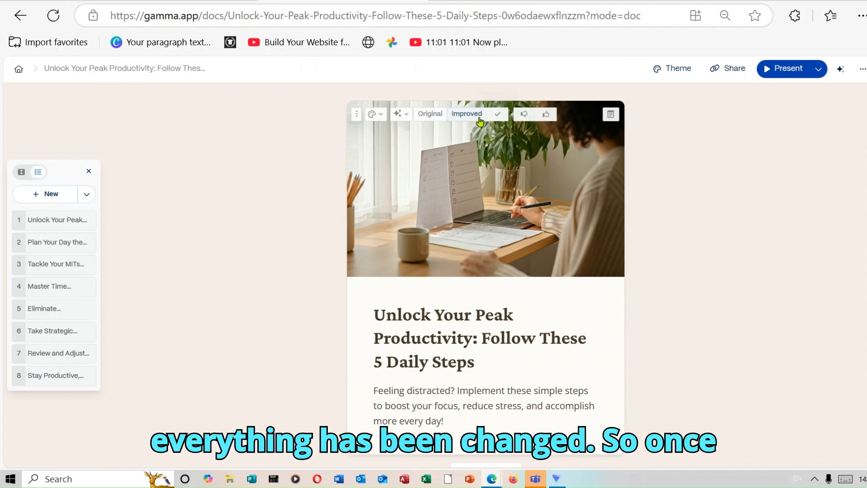
pyautogui.click(400, 115)
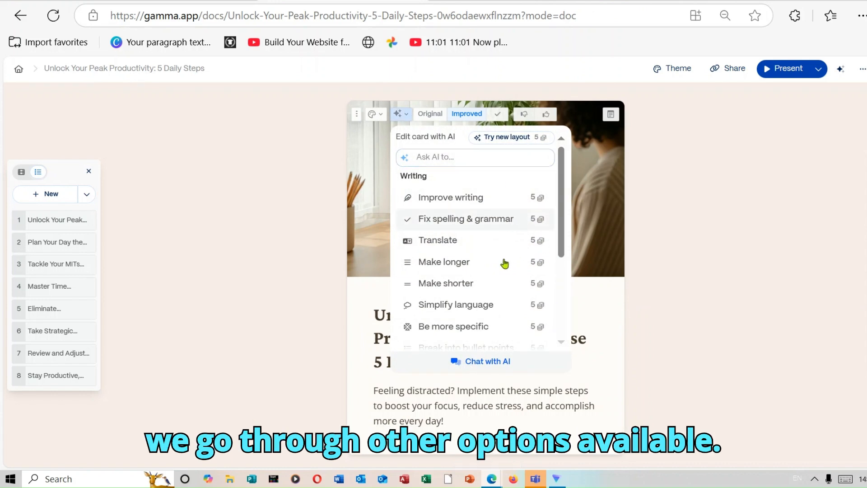
pyautogui.click(471, 266)
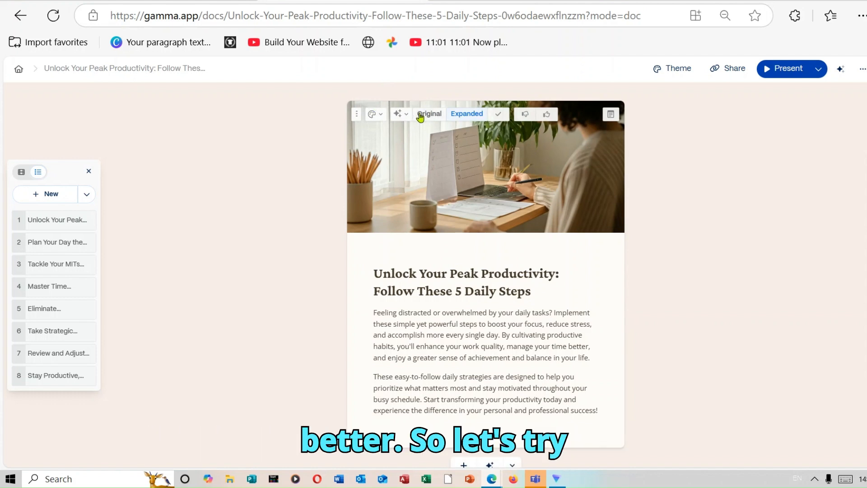
# Step: Use AI editing to make the first card's text shorter and simplify its language
pyautogui.click(405, 114)
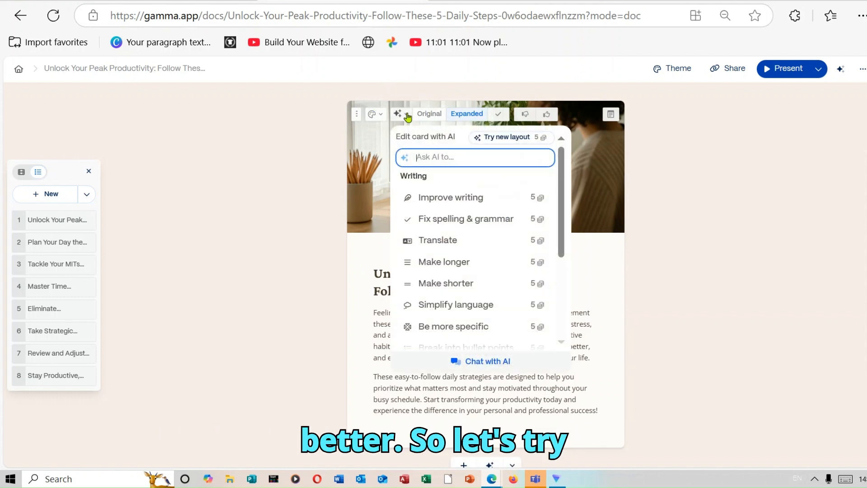
pyautogui.click(491, 288)
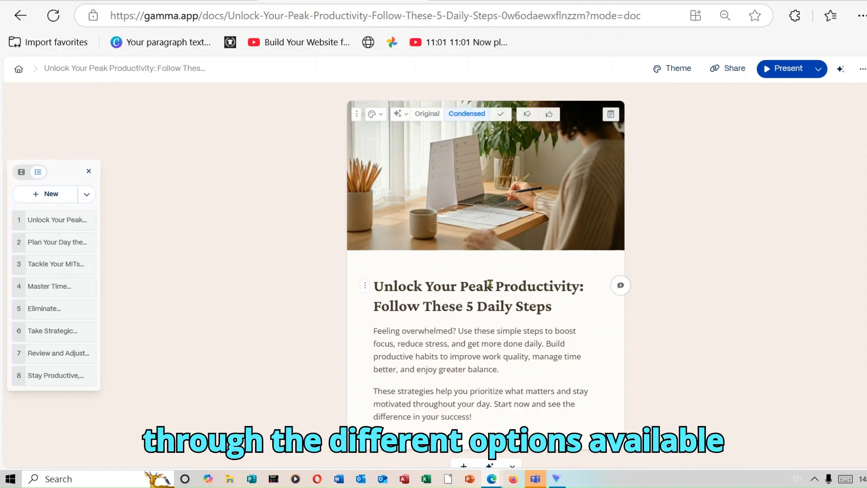
pyautogui.click(409, 117)
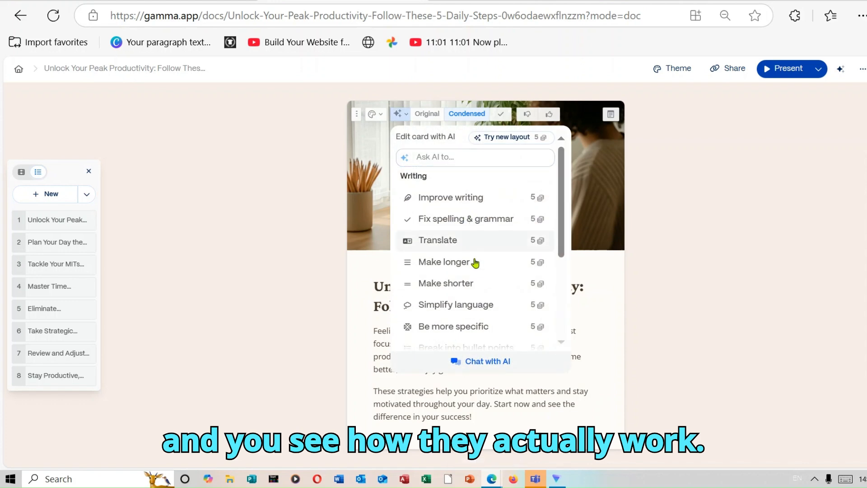
pyautogui.click(476, 305)
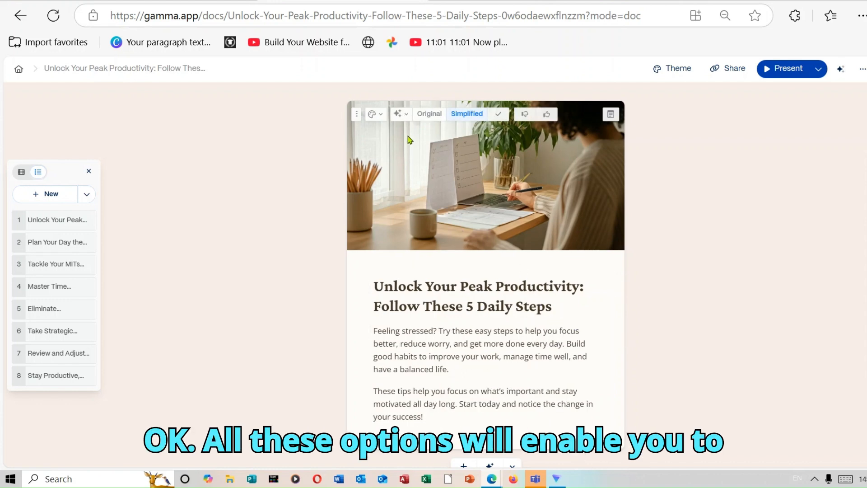
# Step: Break the first card's body text into bullet points with AI
pyautogui.click(408, 115)
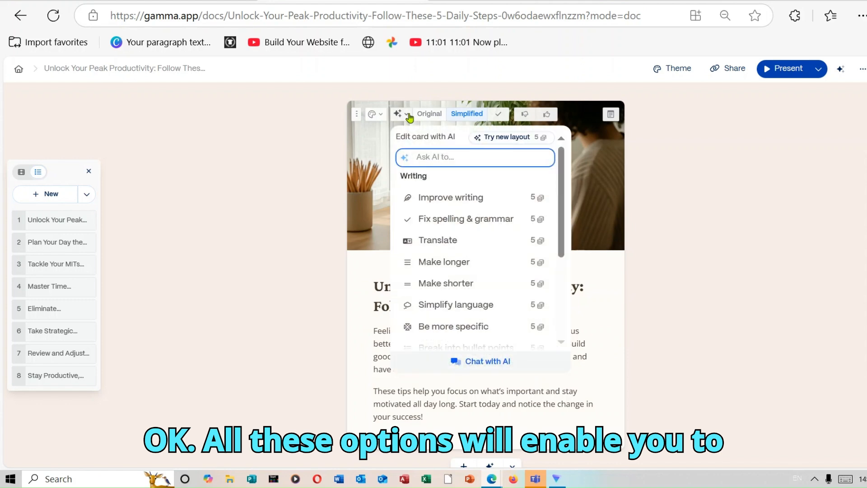
pyautogui.scroll(-2, 568, 262)
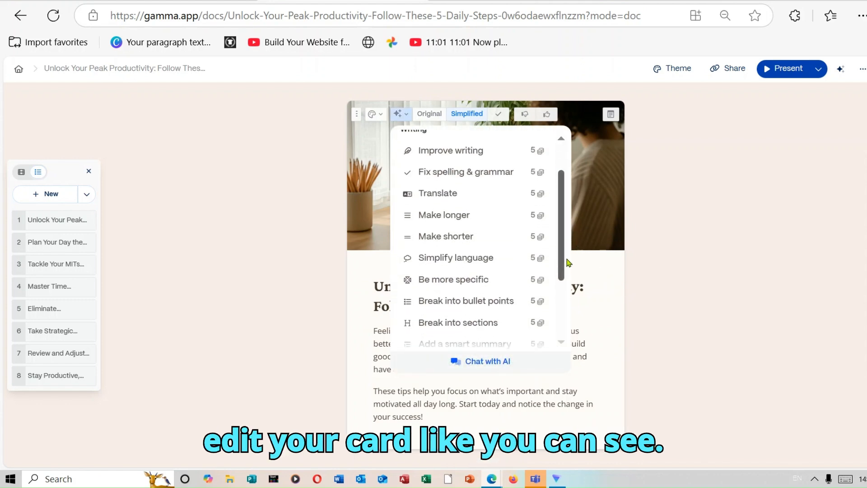
pyautogui.scroll(-2, 568, 262)
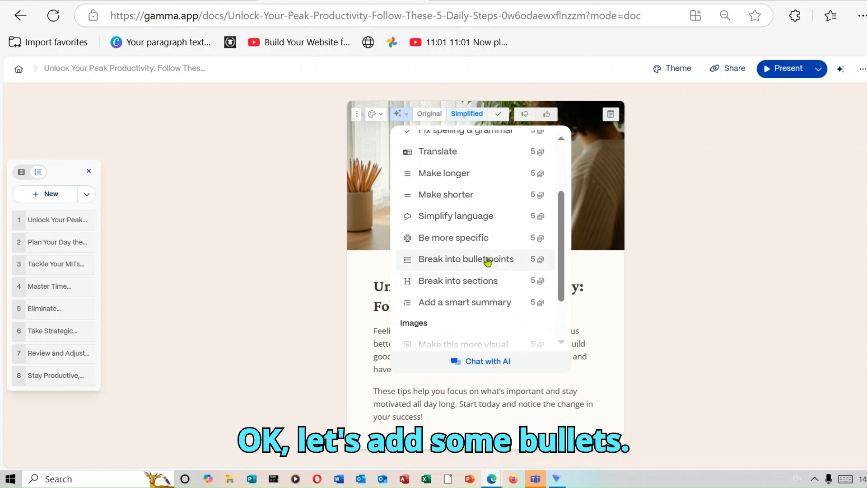
pyautogui.click(488, 260)
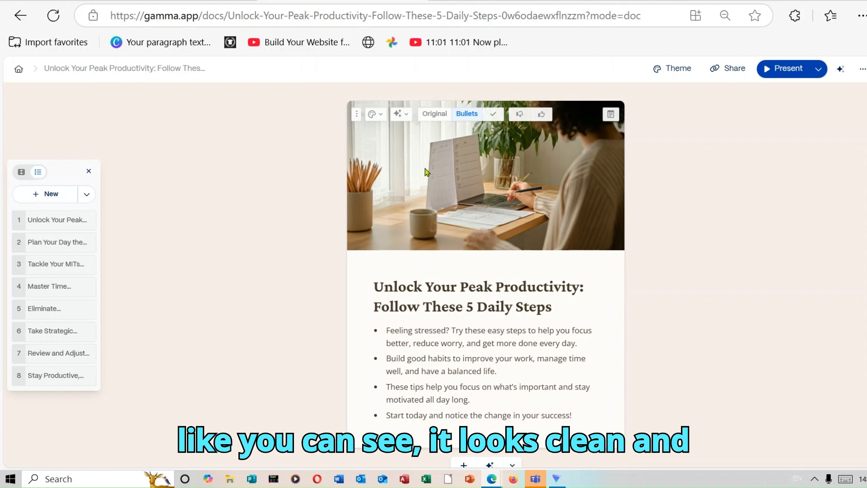
pyautogui.click(407, 115)
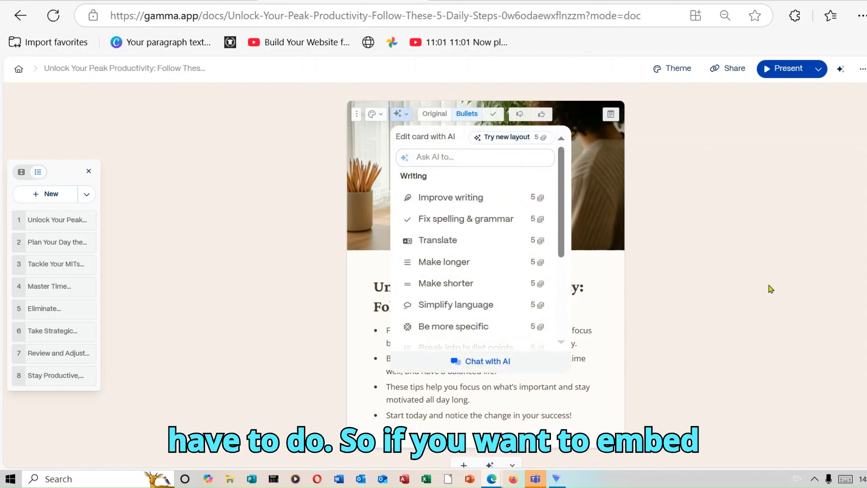
pyautogui.press('Escape')
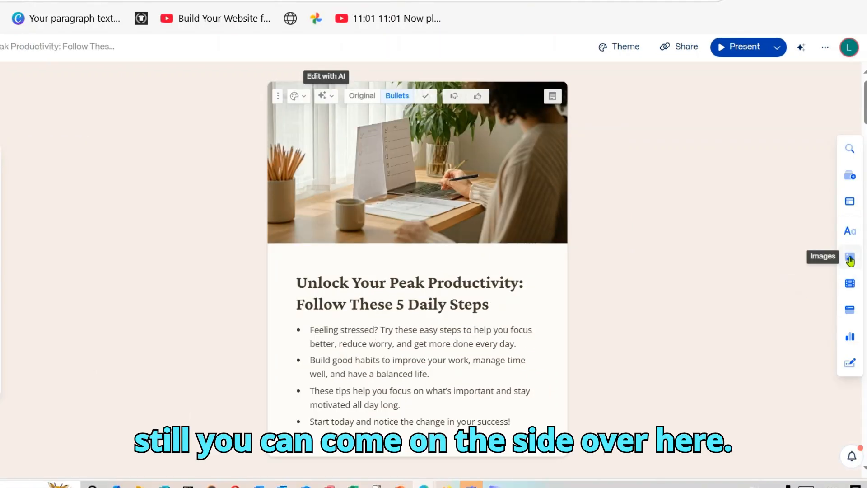
# Step: Examine the image sources and the video and media sources available for embedding in a card
pyautogui.click(850, 261)
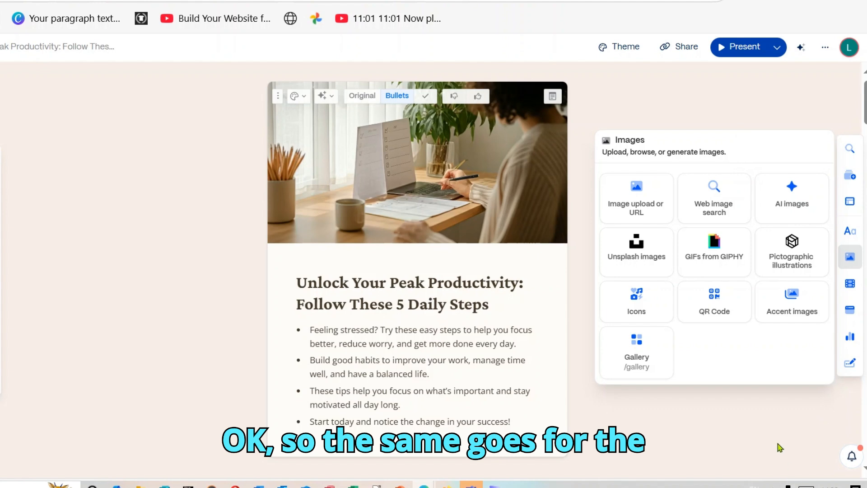
pyautogui.click(855, 283)
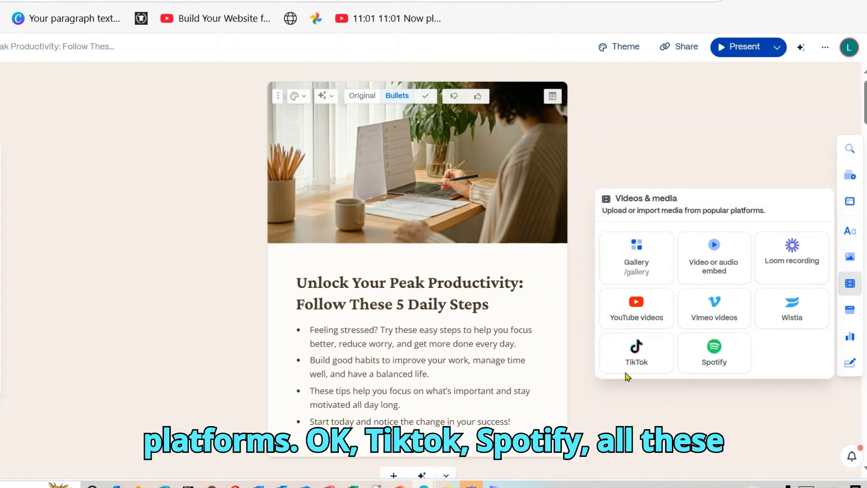
pyautogui.click(702, 129)
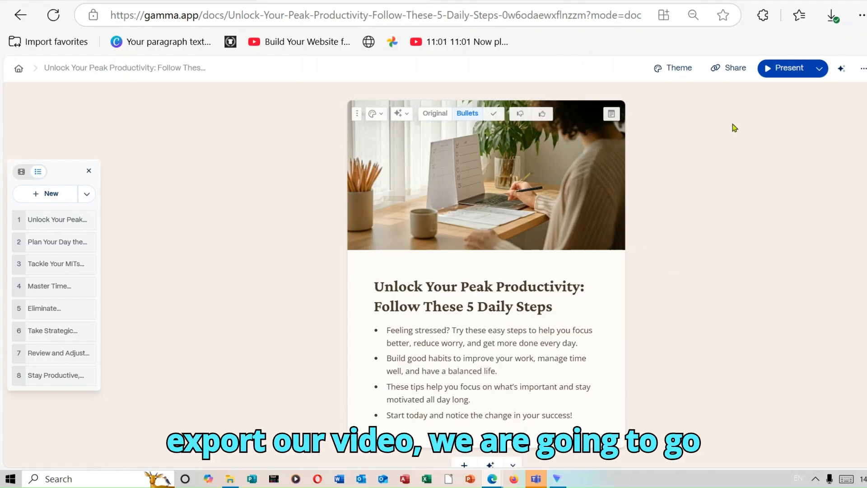
# Step: Export all cards of the carousel as PNGs
pyautogui.click(732, 69)
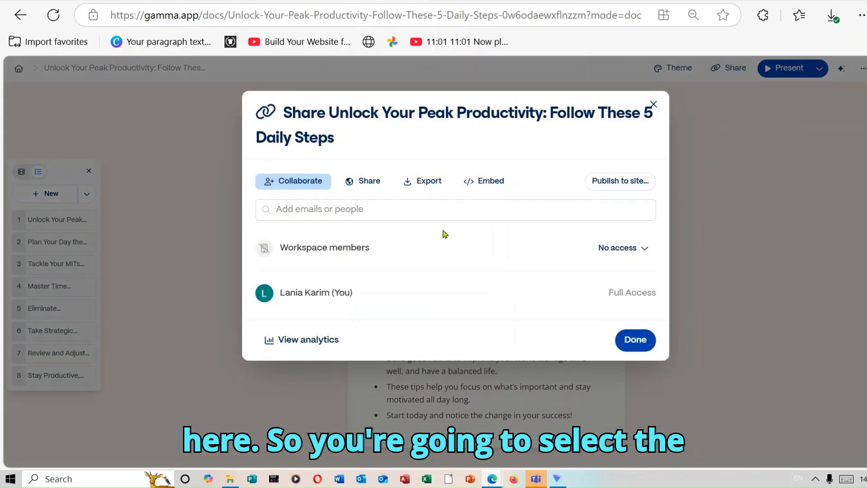
pyautogui.click(427, 180)
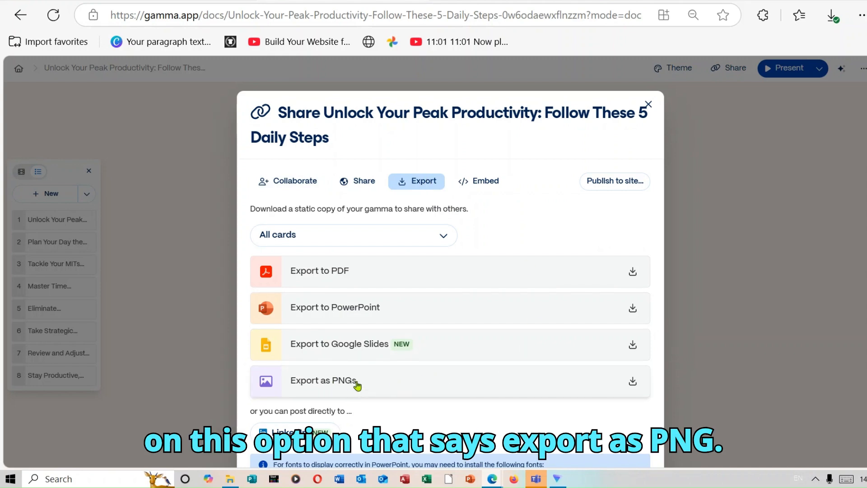
pyautogui.click(466, 382)
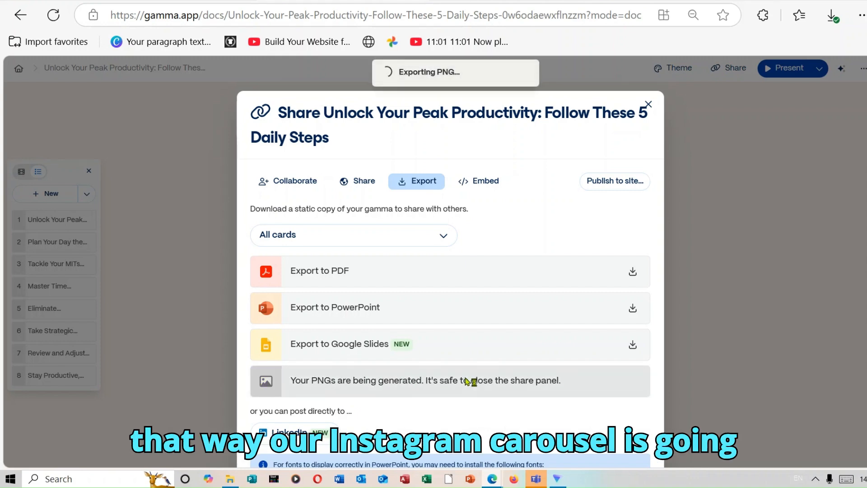